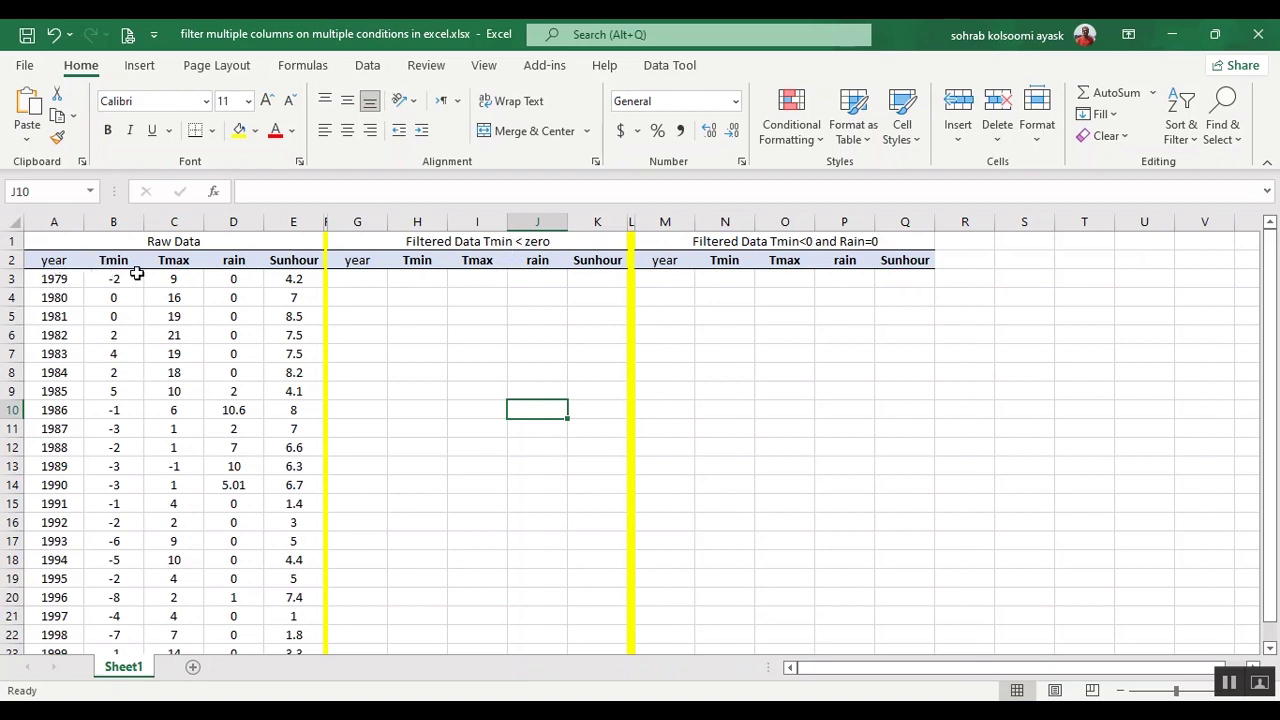
- Start a FILTER formula in cell G3 with the raw data range A3:E23 as its array
left_click(366, 281)
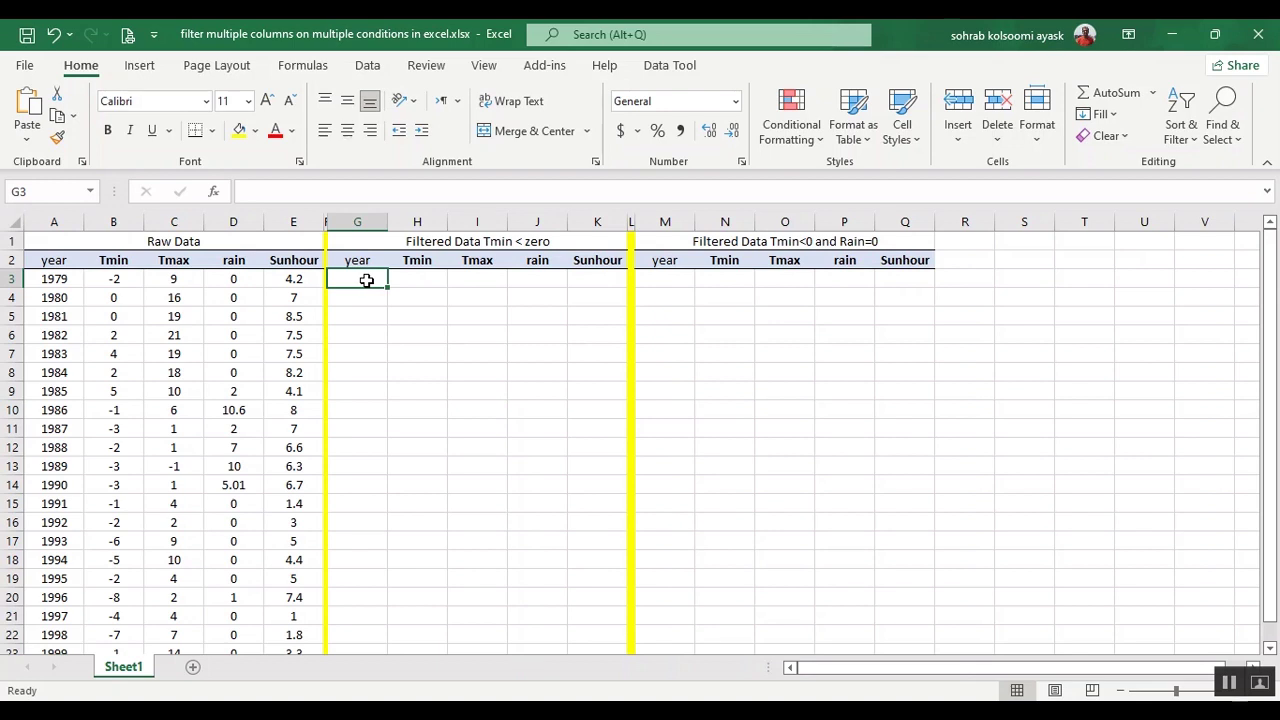
type("=")
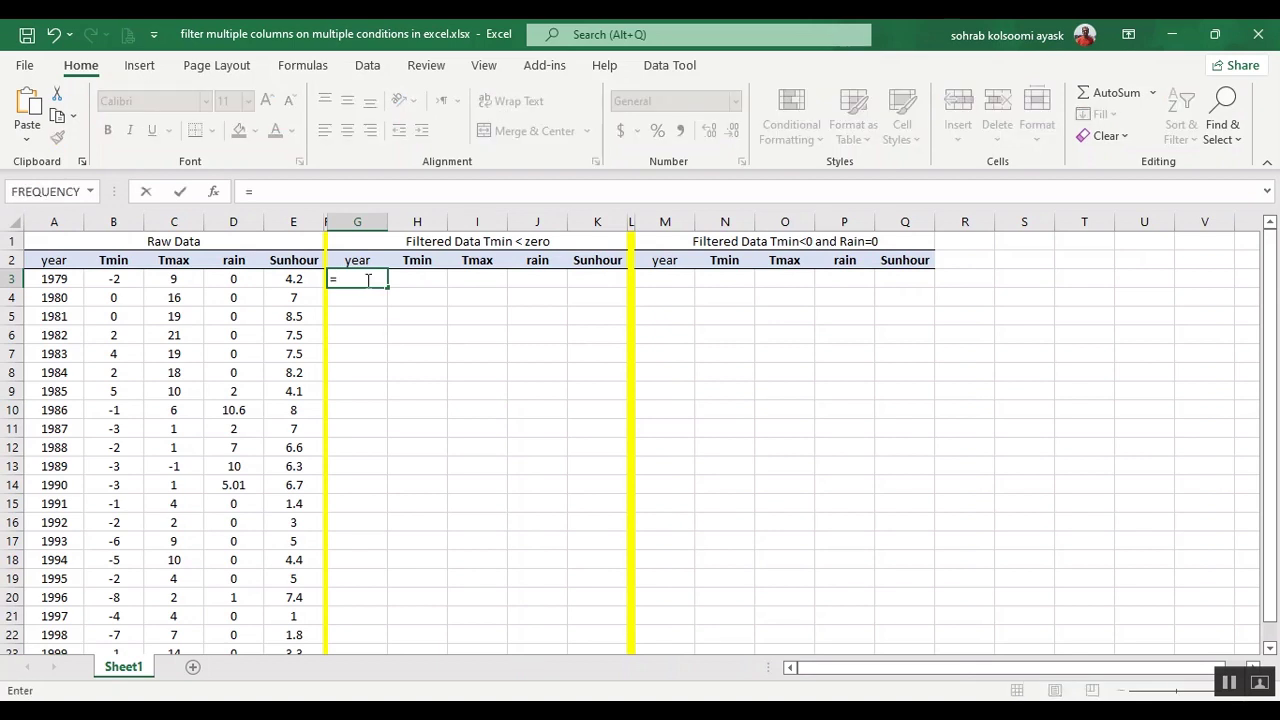
type("=fil")
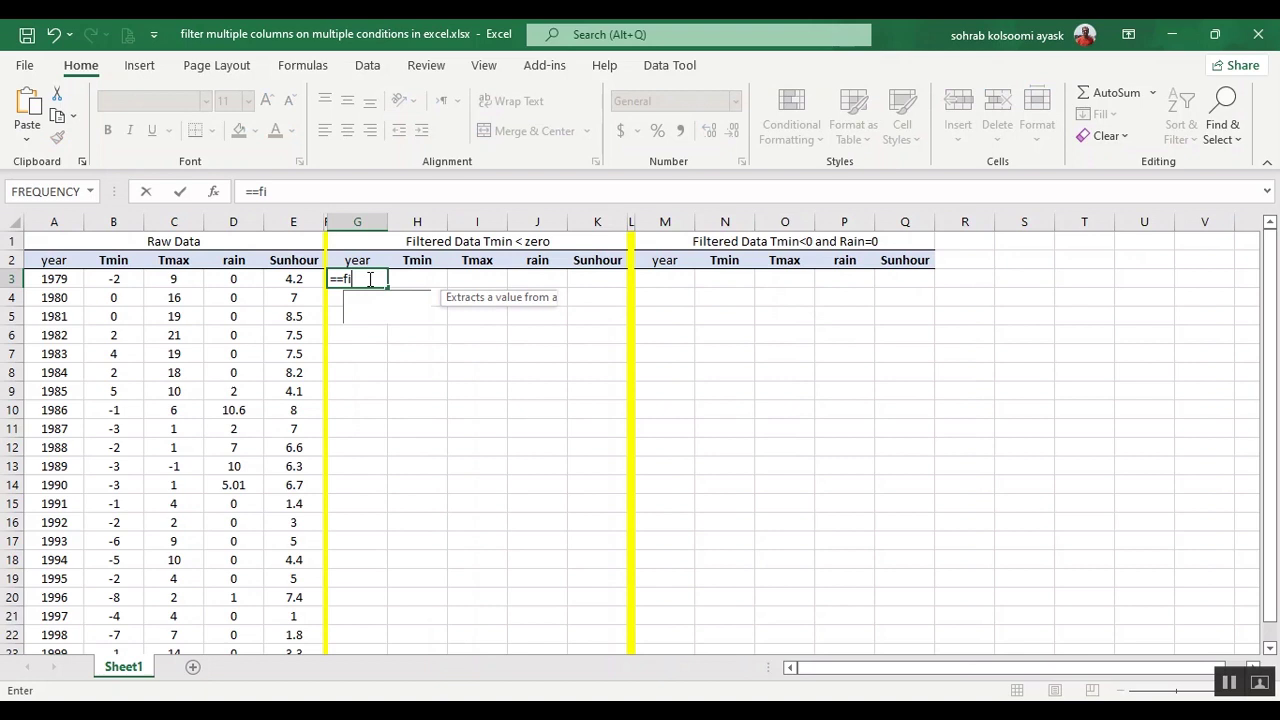
double_click(386, 300)
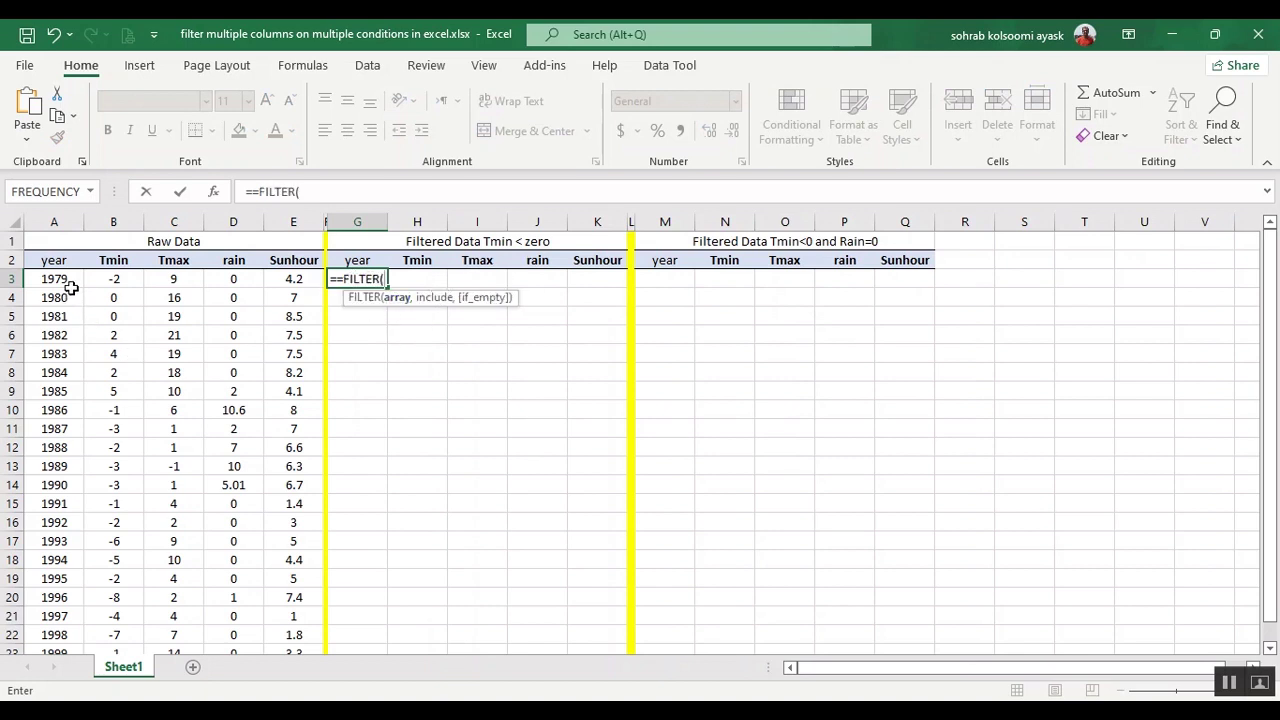
left_click_drag(52, 280, 285, 590)
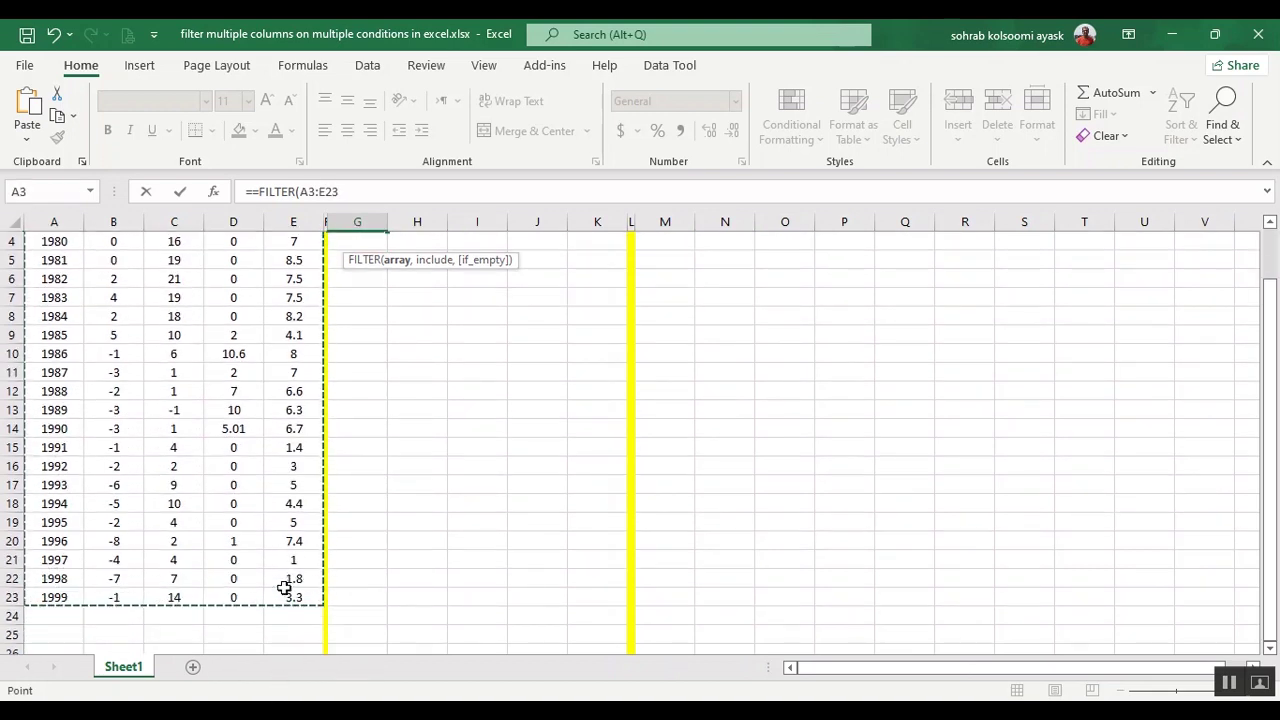
type(",")
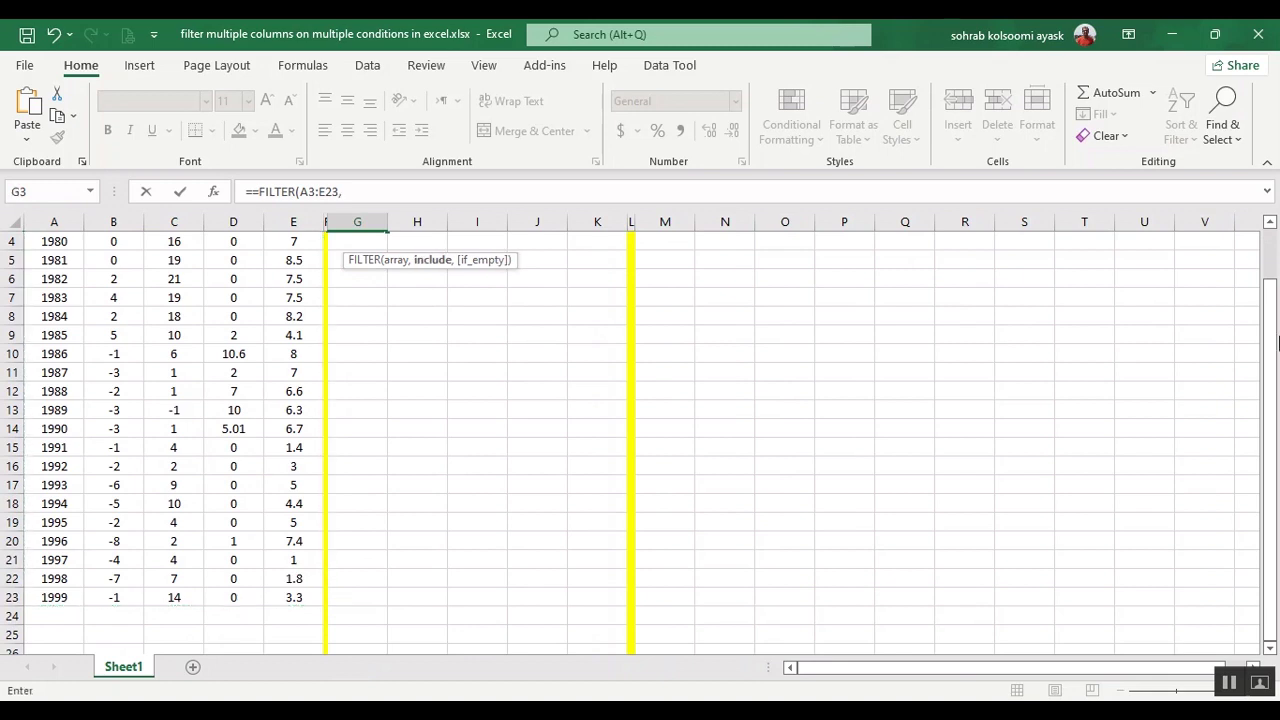
- Complete the G3 formula with the condition B3:B23<0 and "A" as the if-empty value, accepting the proposed formula correction
scroll(1273, 277, "up", 1)
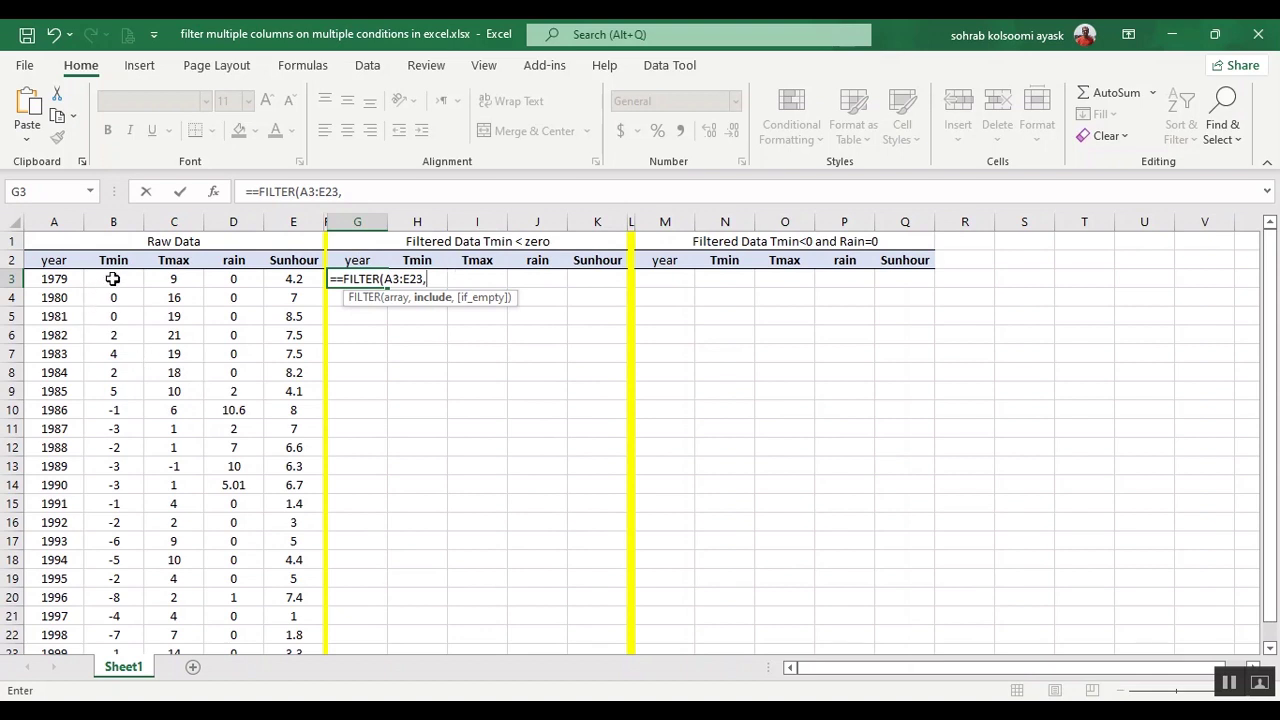
mouse_move(113, 279)
left_mouse_down()
mouse_move(88, 352)
mouse_move(125, 352)
mouse_move(109, 480)
mouse_move(114, 640)
mouse_move(116, 601)
left_mouse_up()
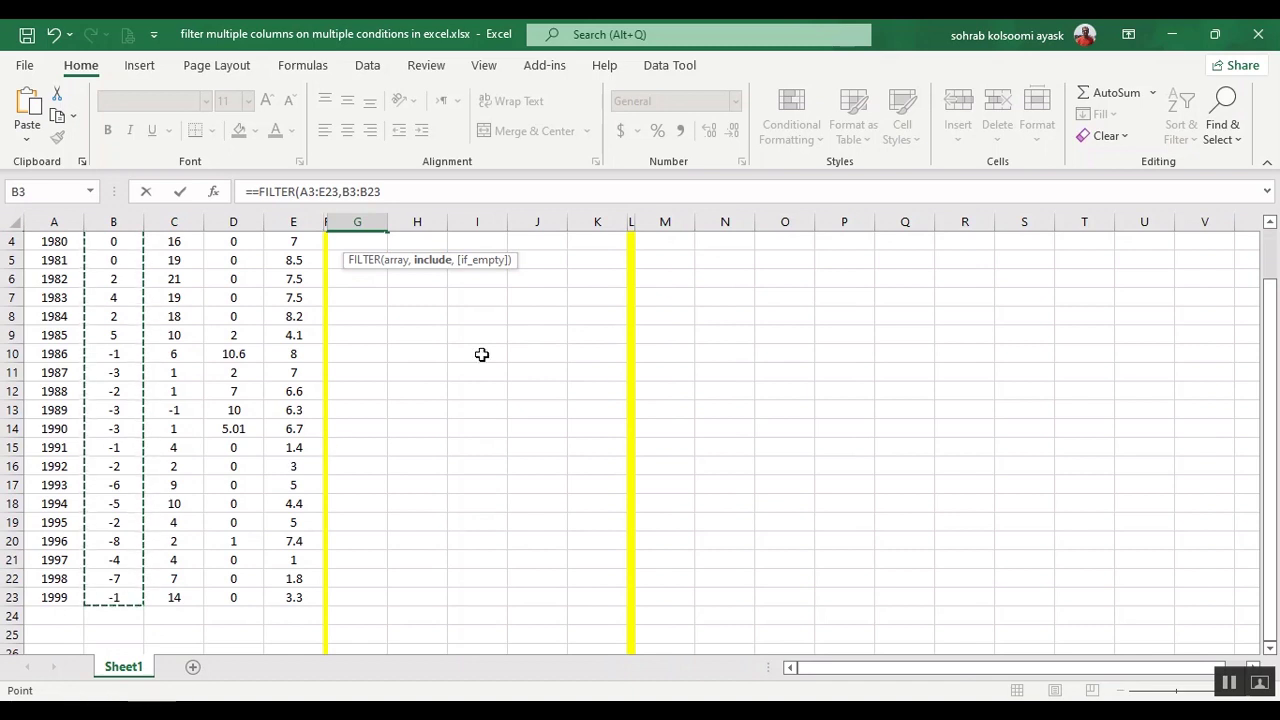
type("<0")
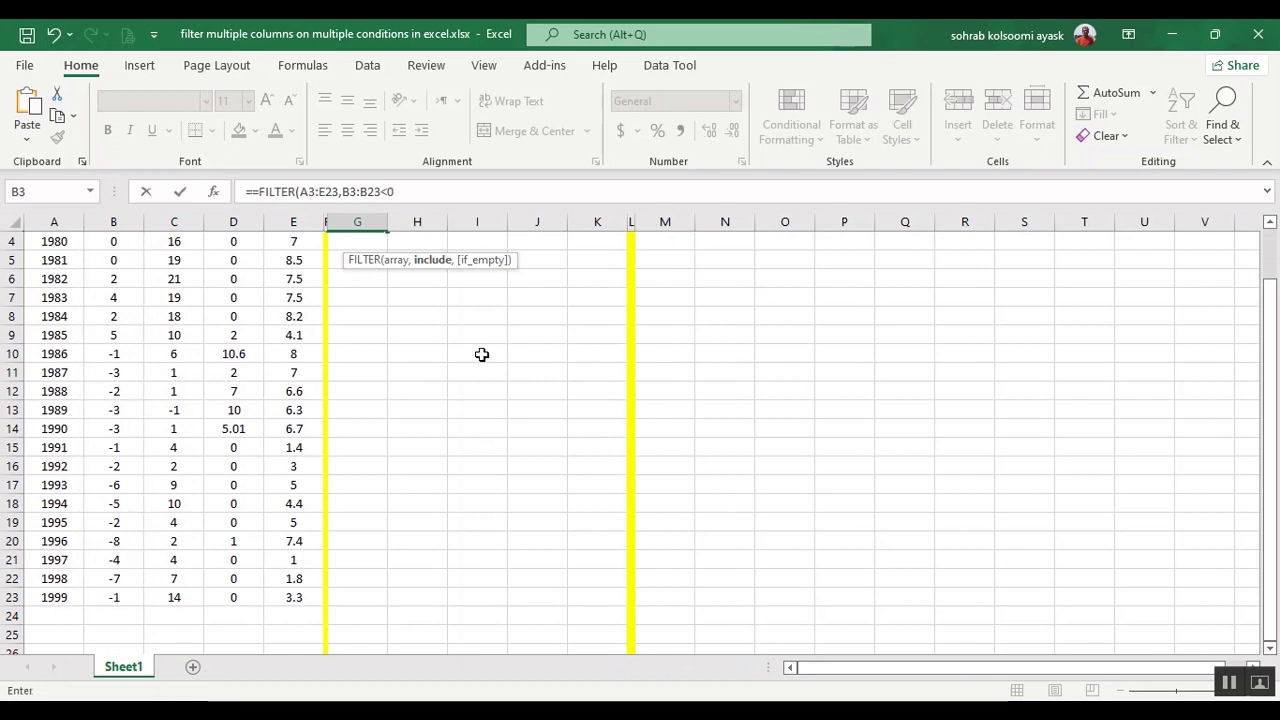
type(",\"A")
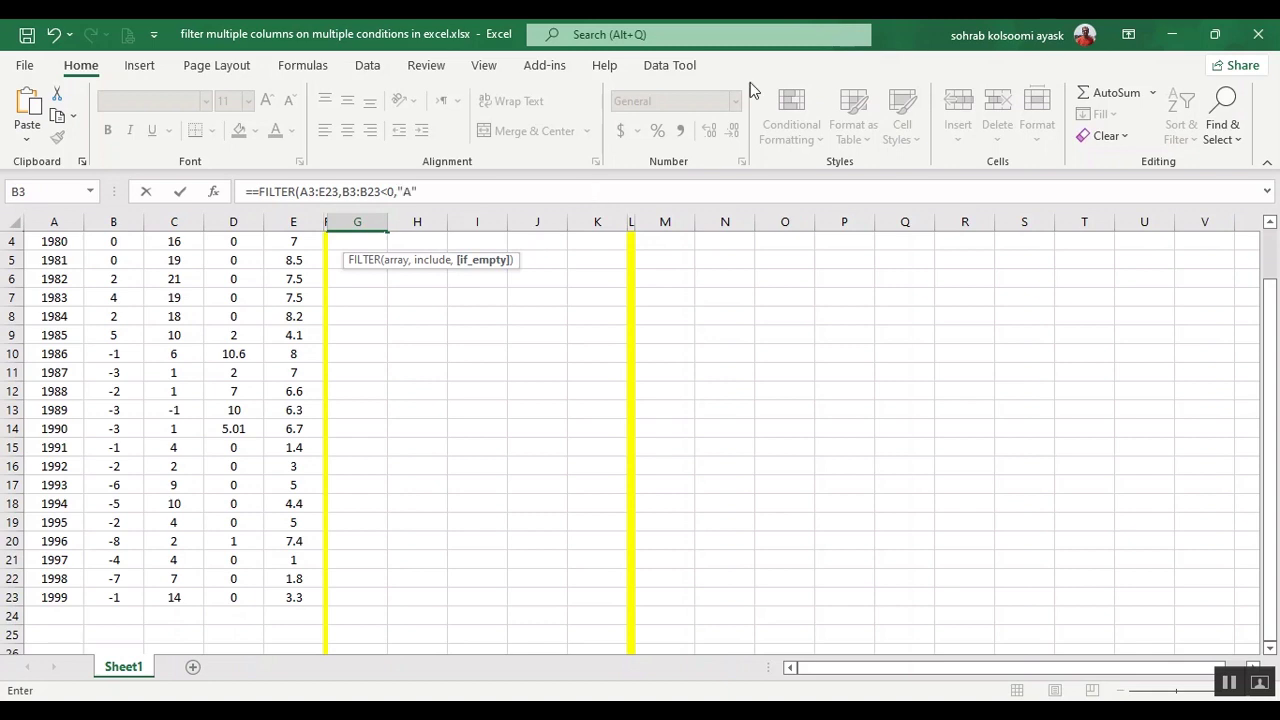
type("\")")
key("Return")
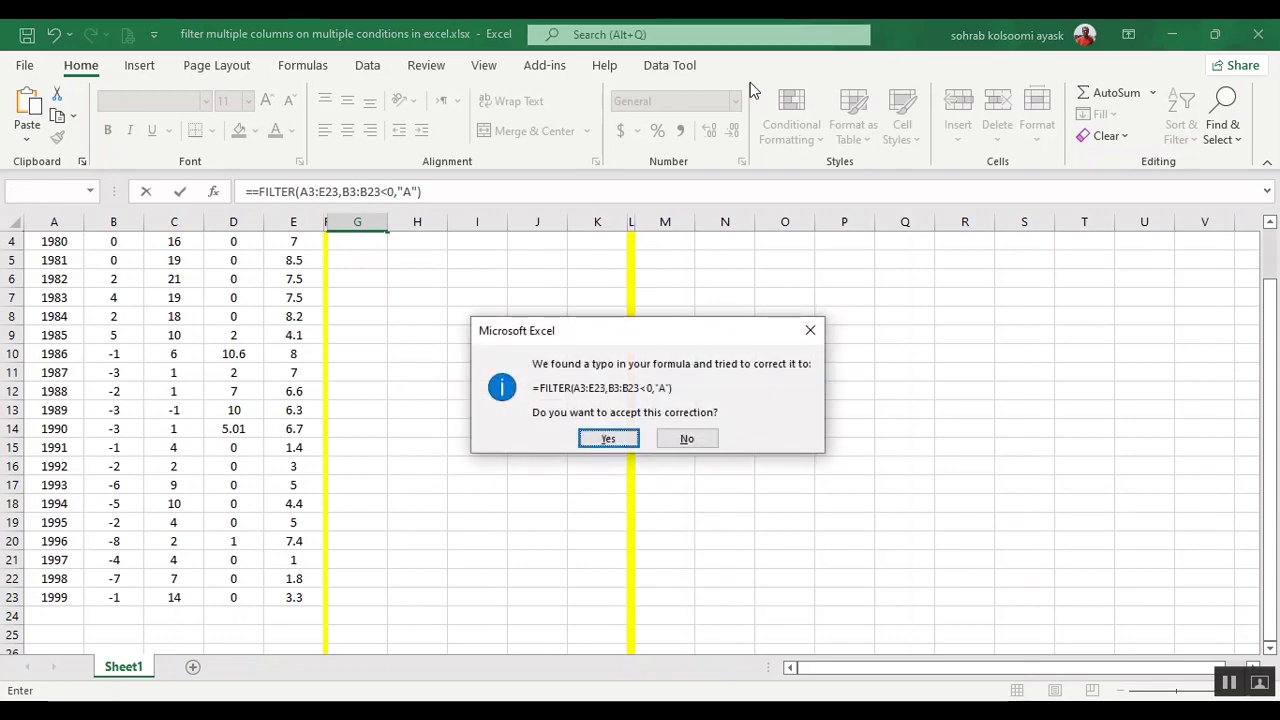
key("Return")
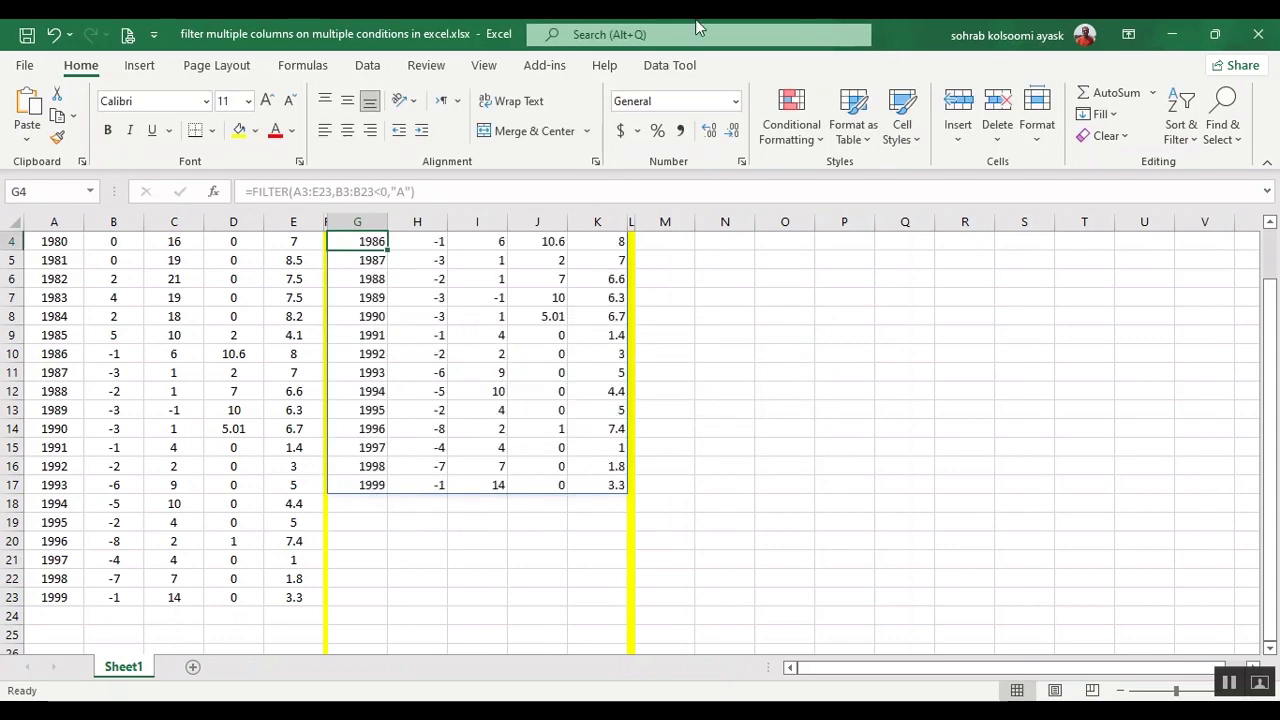
key("Up")
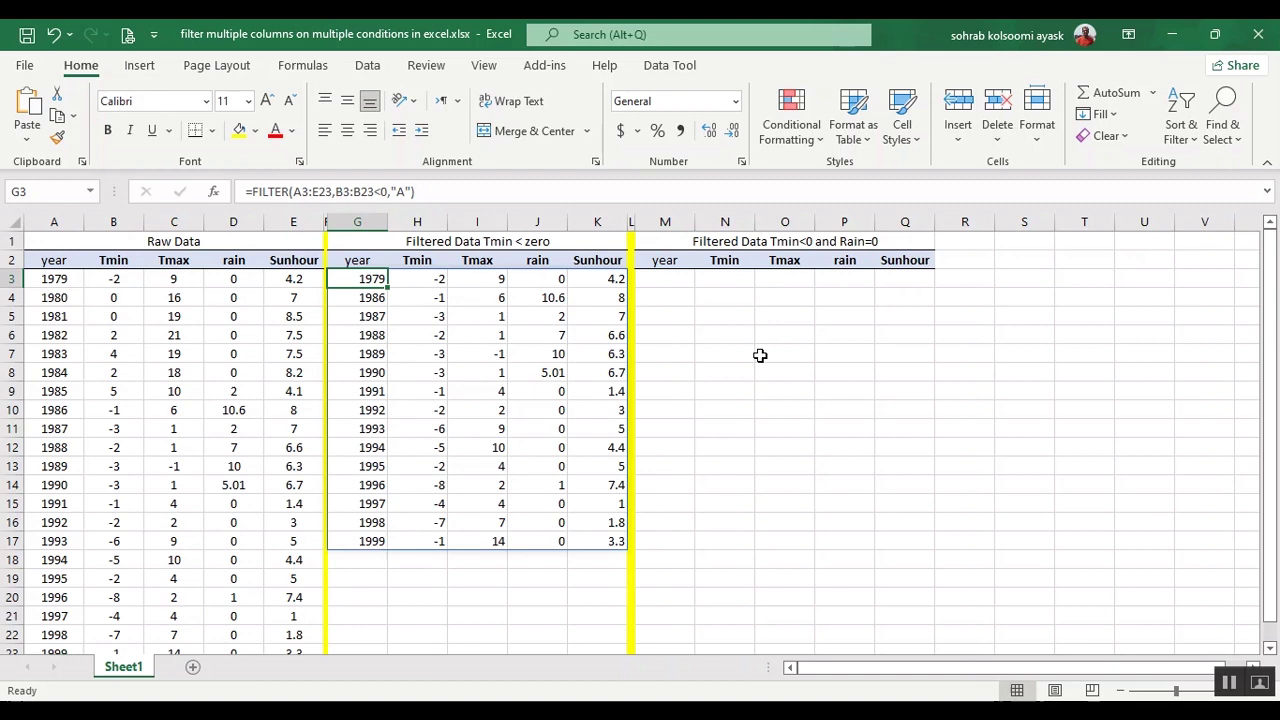
- Enter =FILTER(A3:E23,(B3:B23<0)*(D3:D23=0),"A") in cell M3 to filter on both Tmin and rain
left_click(665, 284)
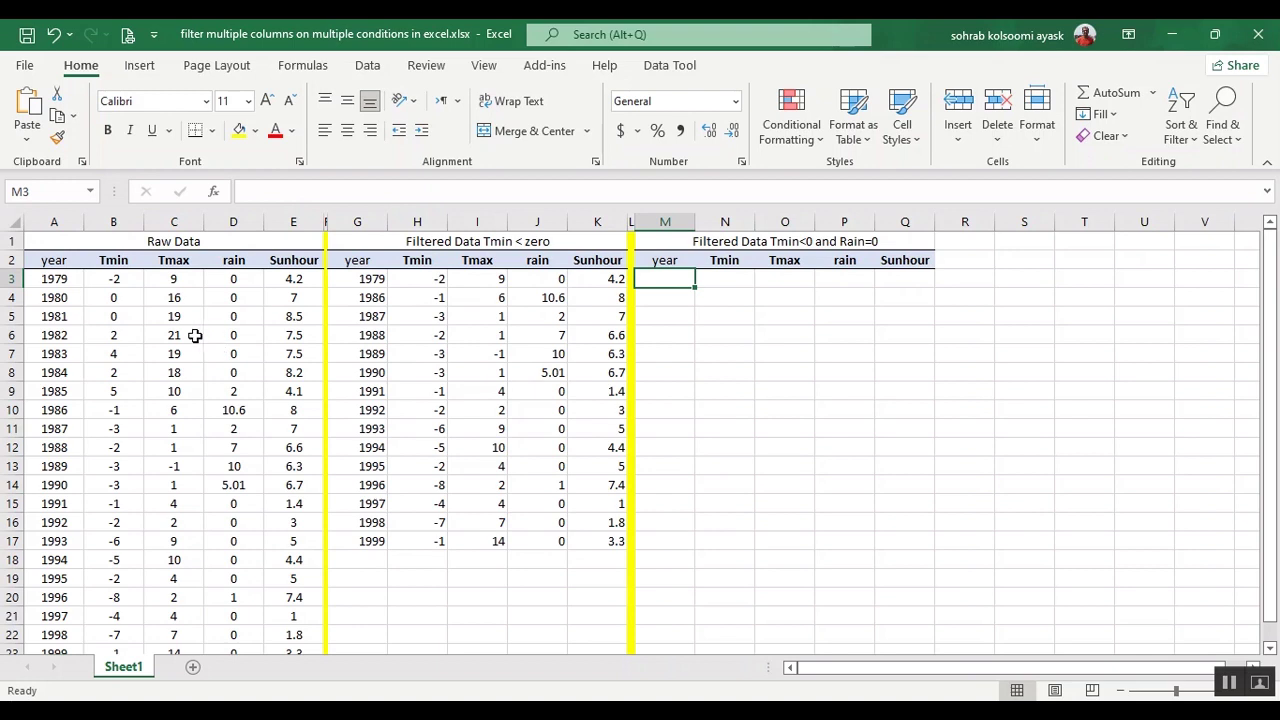
left_click(372, 280)
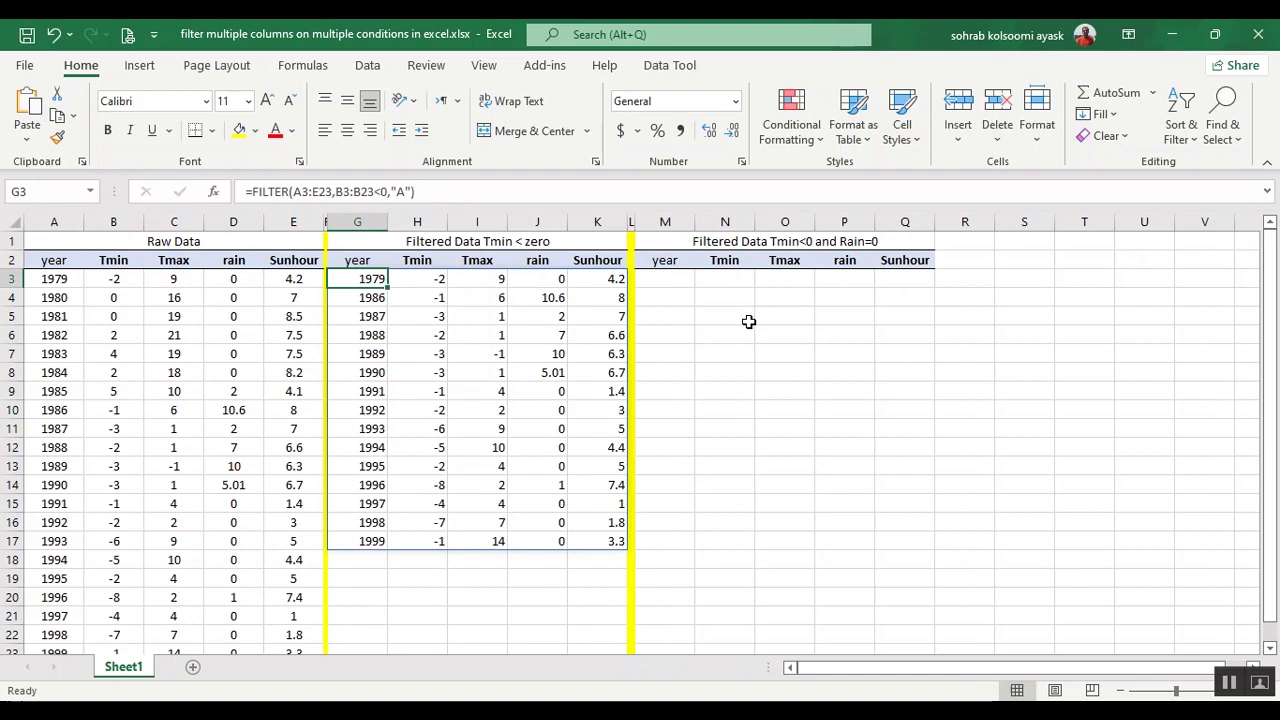
left_click(675, 283)
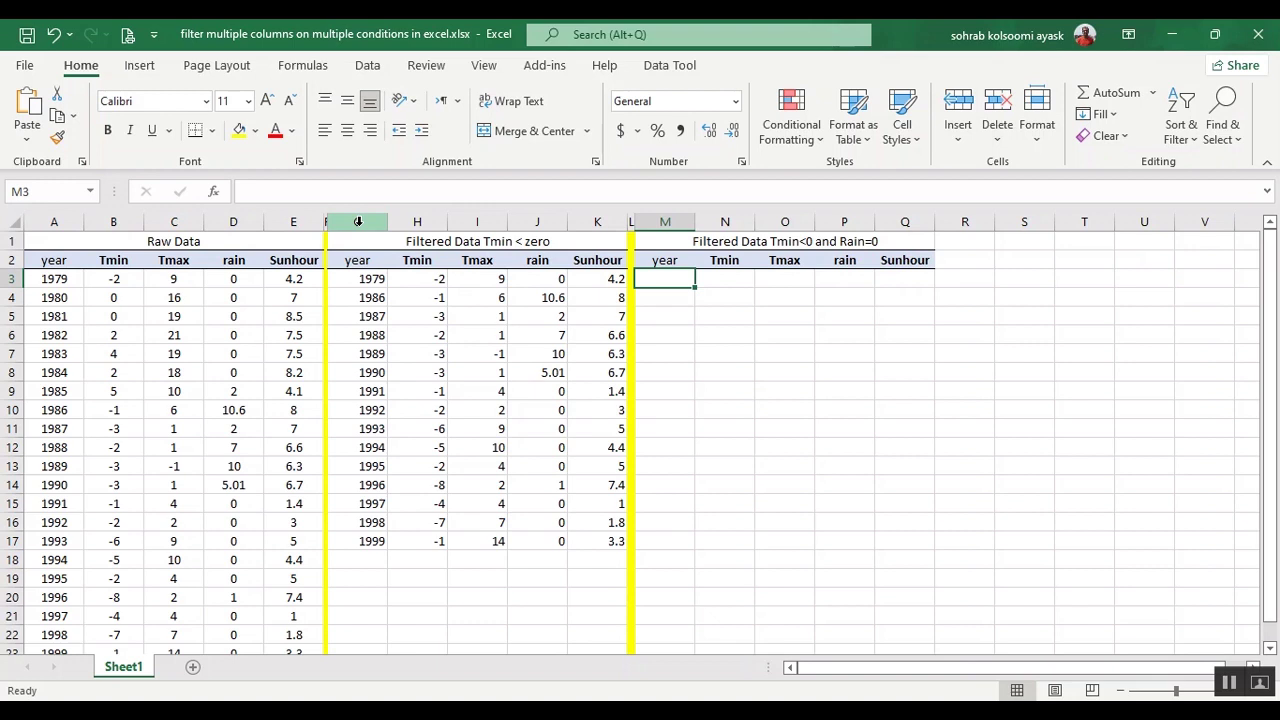
type("=FILTER(A3:E23,(B3:B23<0)*(D3:D23=0),\"A\")")
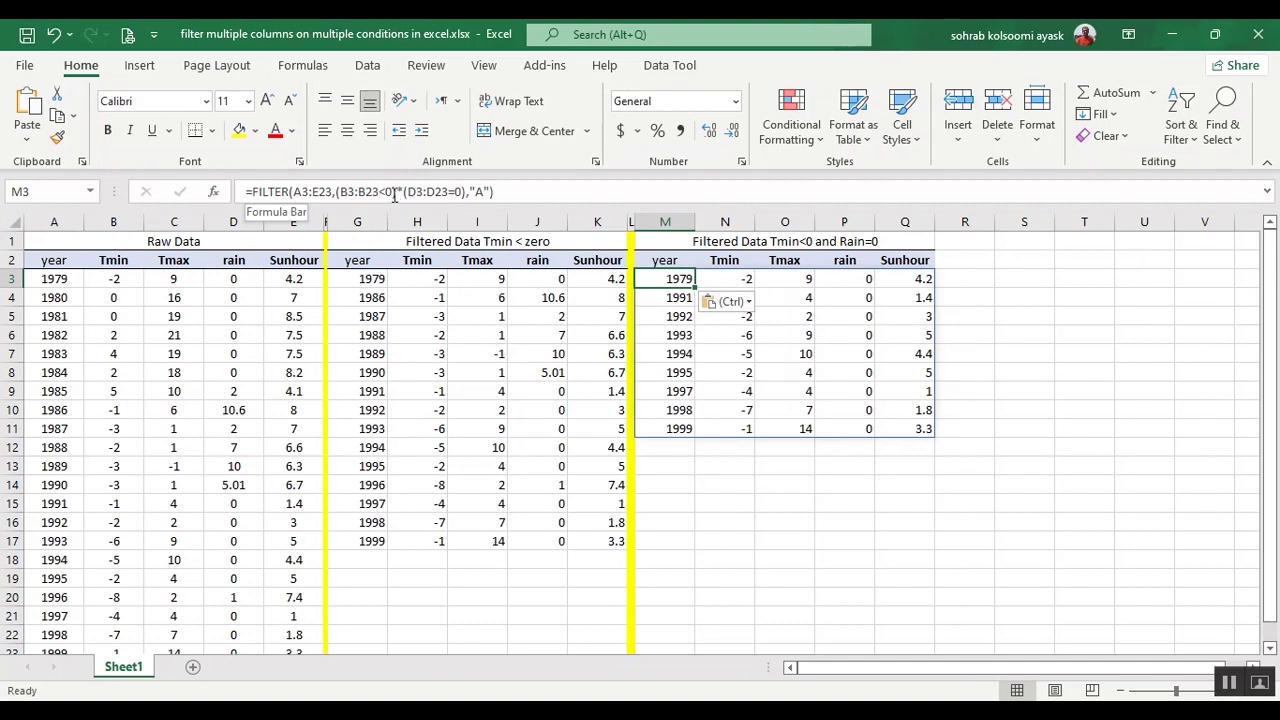
- Examine the multiplication operator that joins the two conditions in M3's formula
left_click(395, 193)
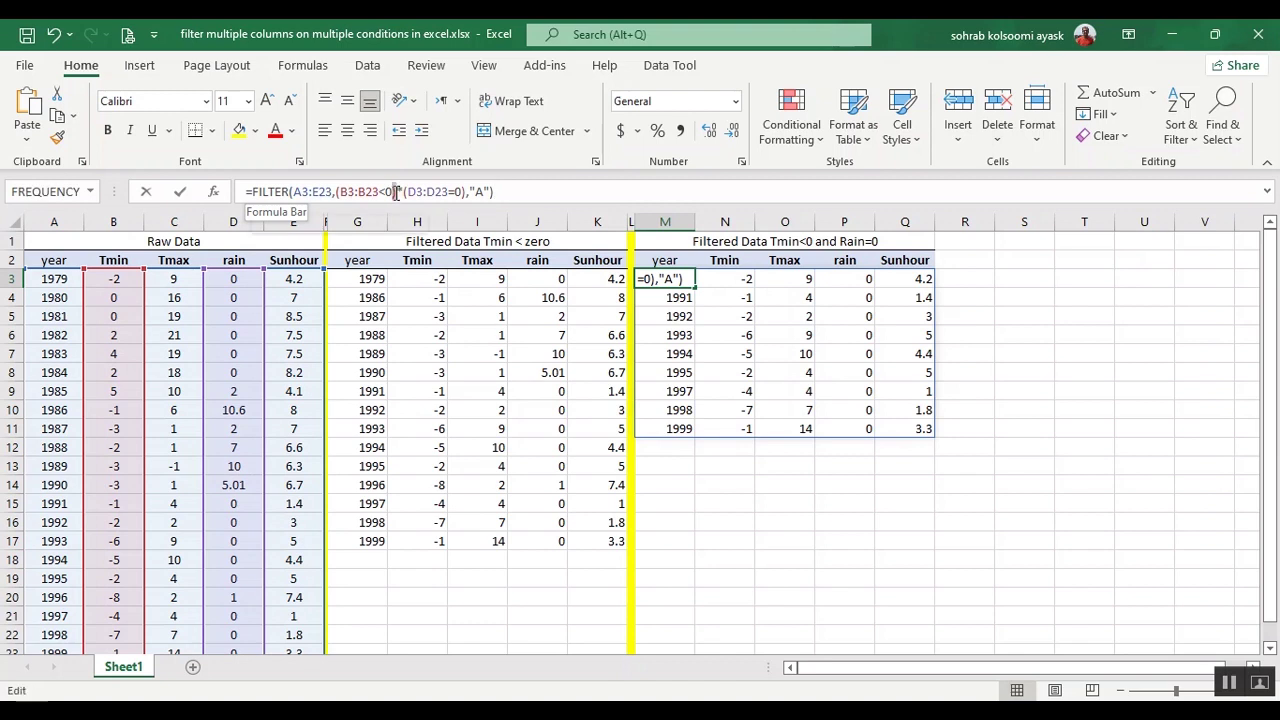
type("*")
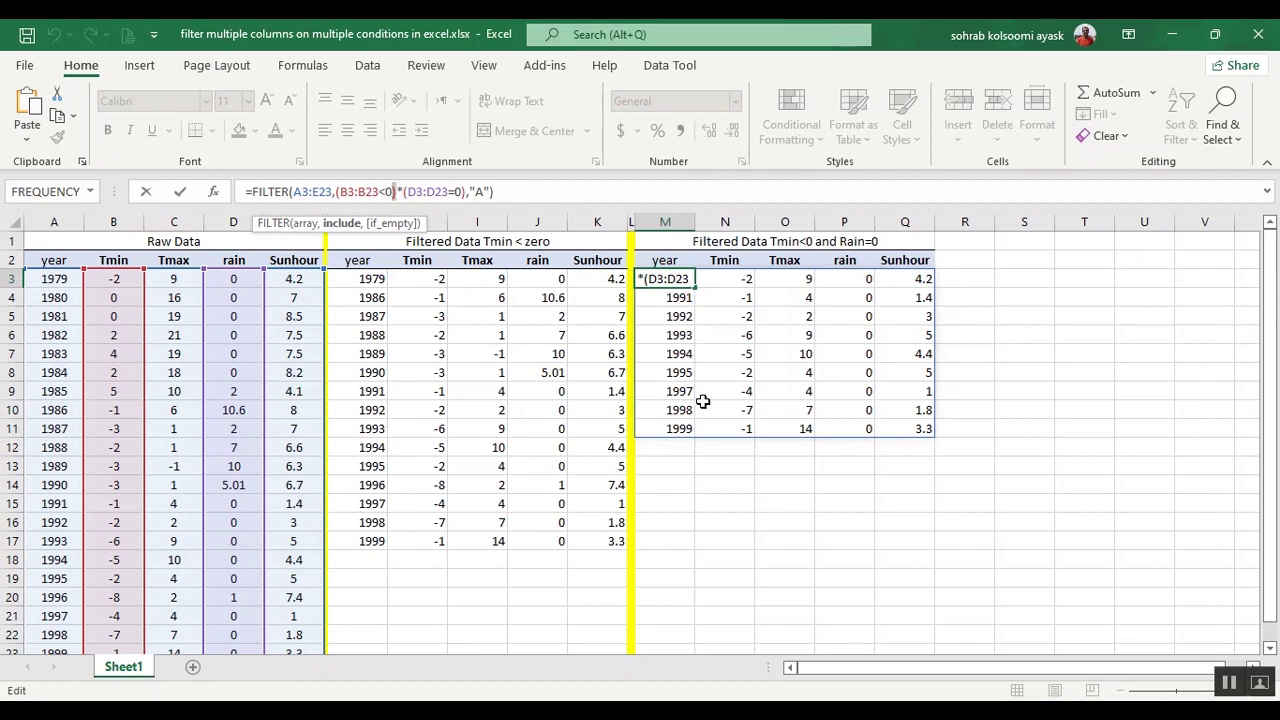
key("Return")
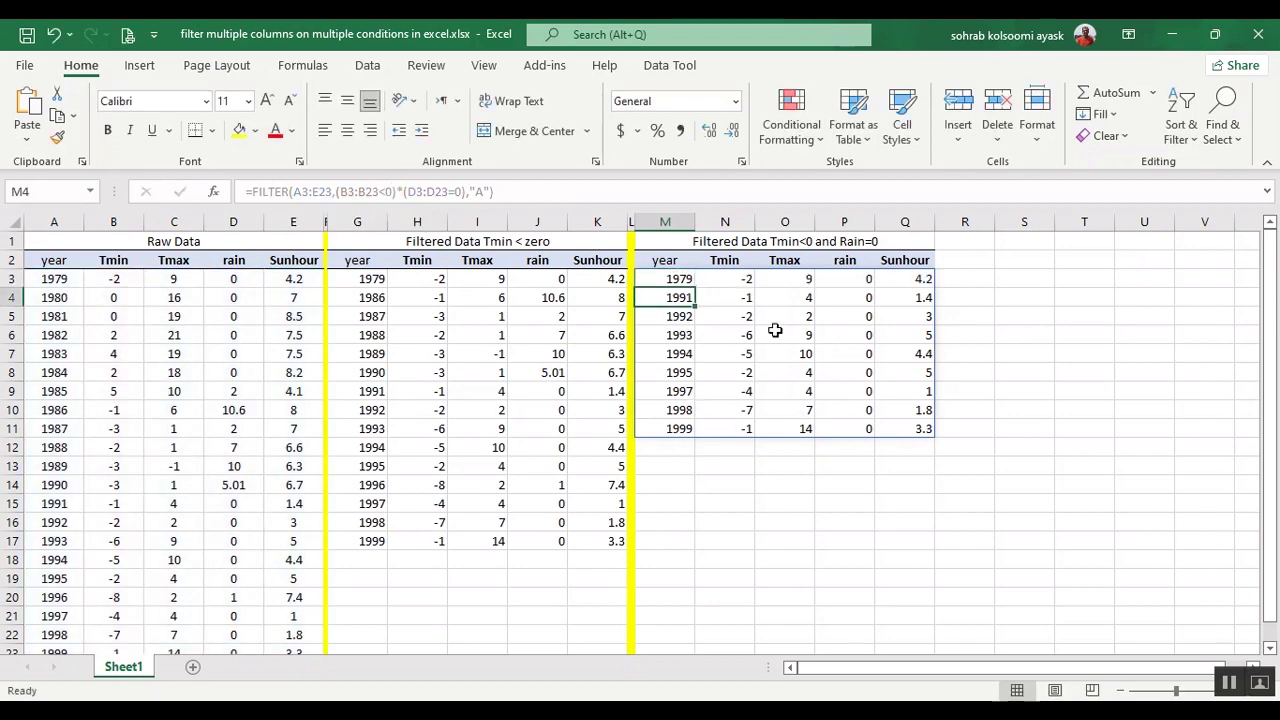
- Try changing the rain condition in M3's formula to D3:D23>100, and undo the change
left_click(677, 280)
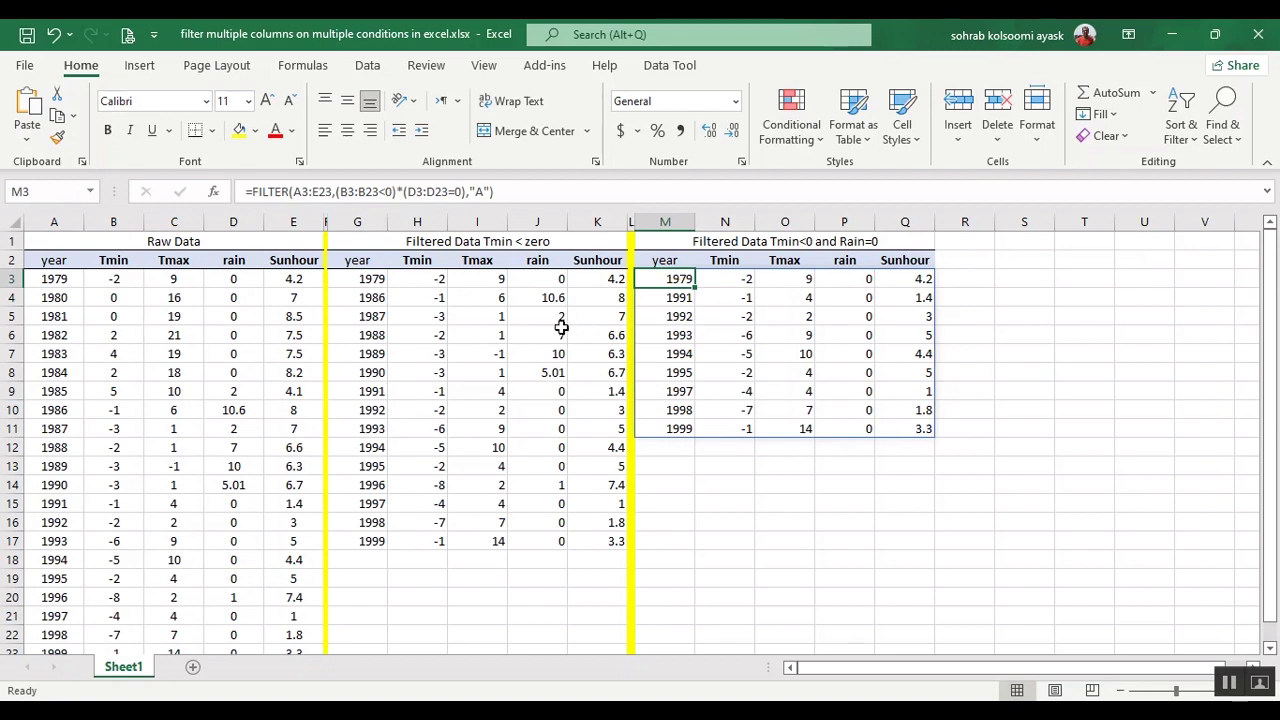
left_click(455, 192)
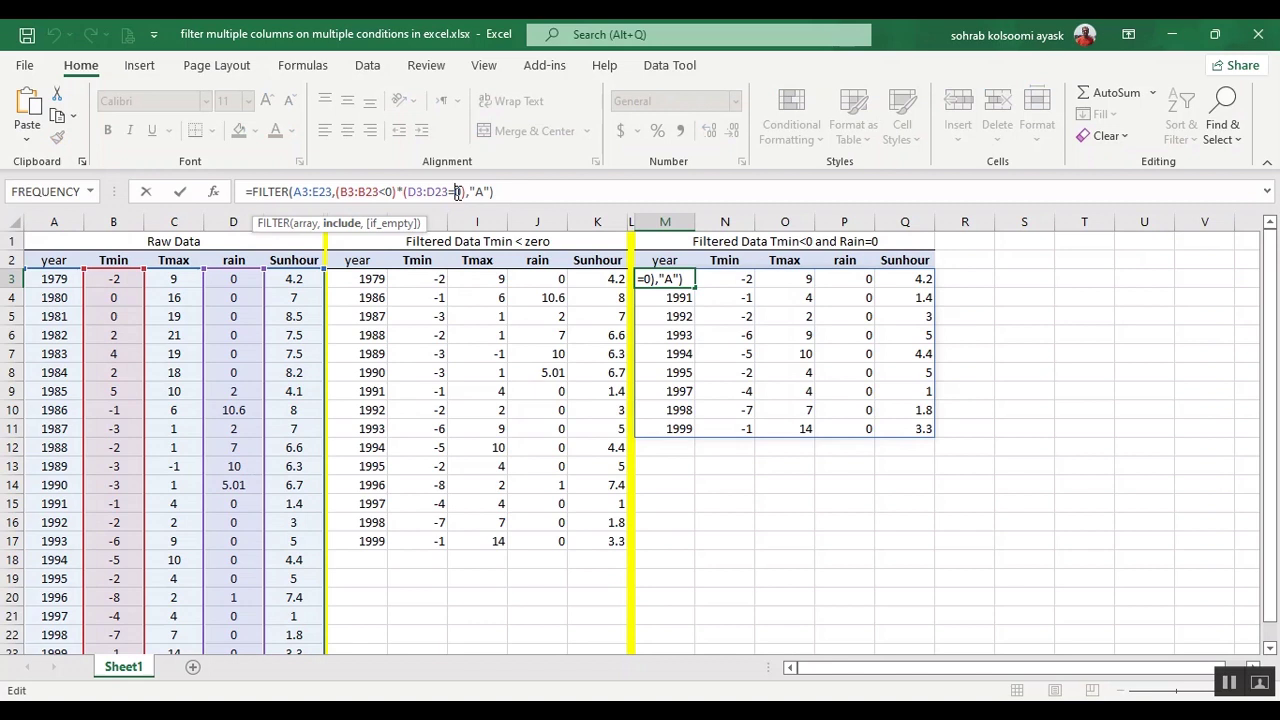
key("BackSpace")
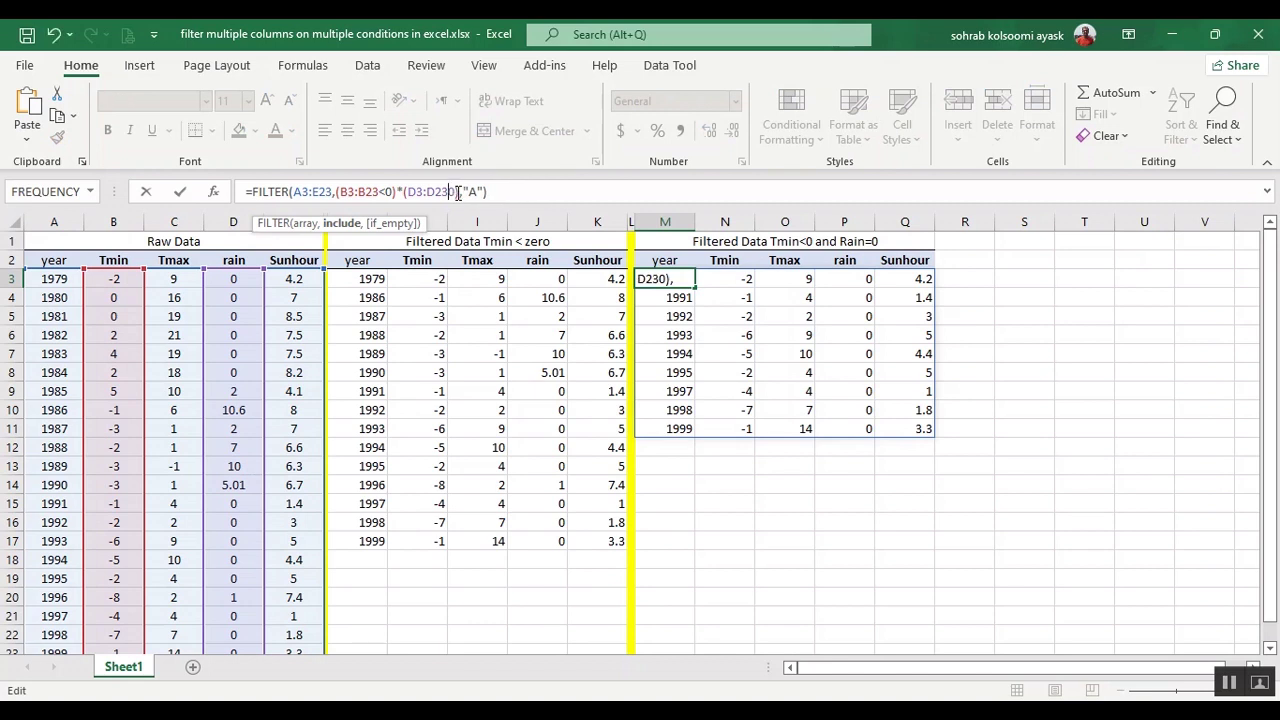
type(">")
key("Delete")
type("100")
key("Return")
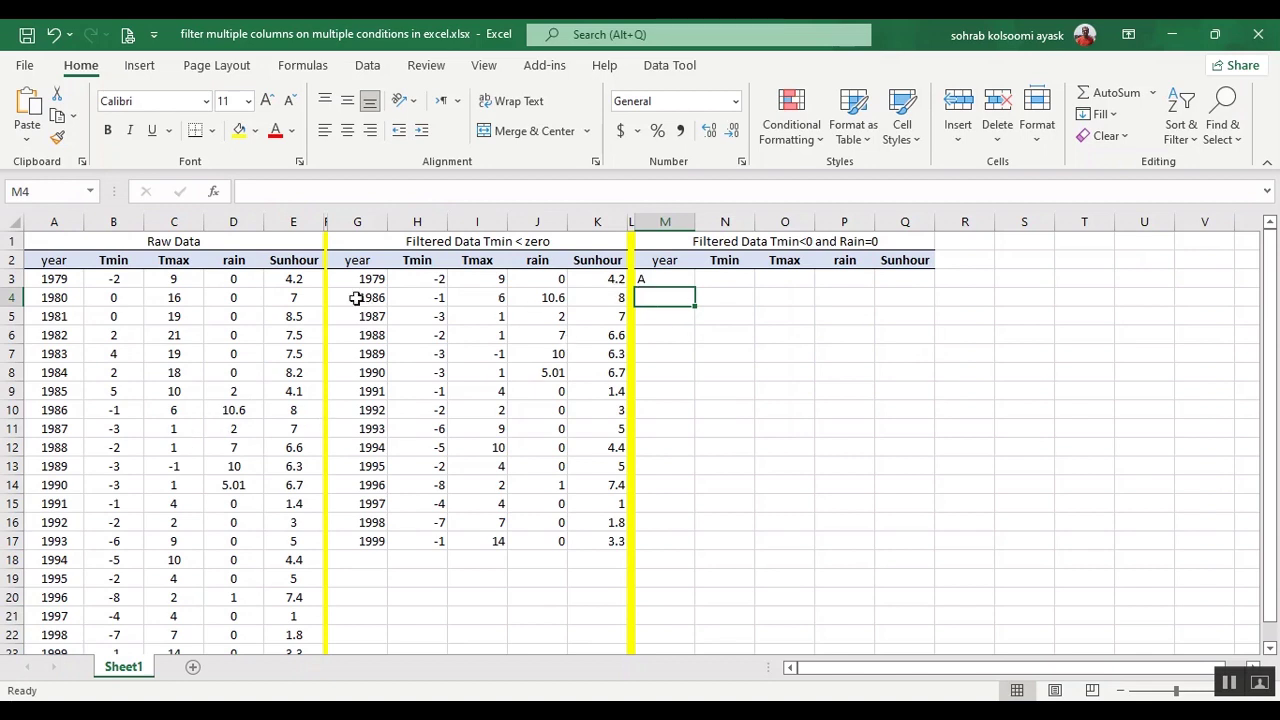
key("ctrl+z")
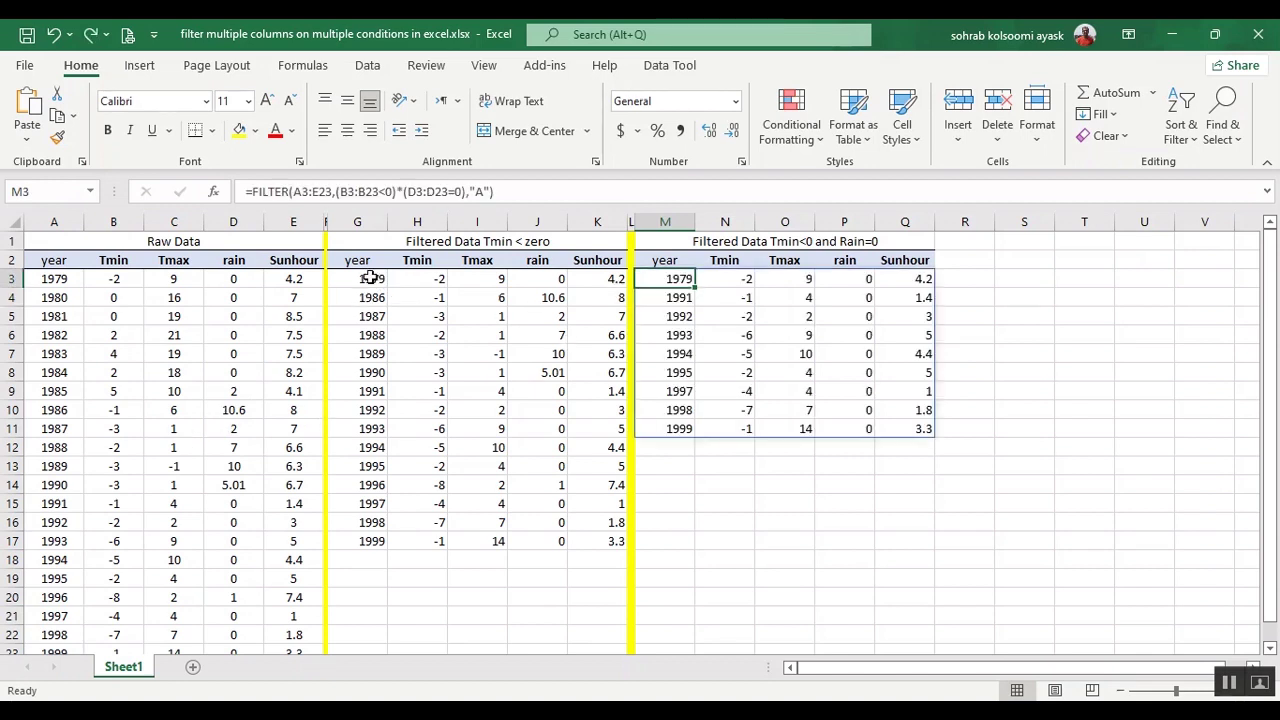
- Try changing the Tmin condition in G3's formula to B3:B23<-10, and restore the original formula
left_click(370, 278)
left_click(381, 191)
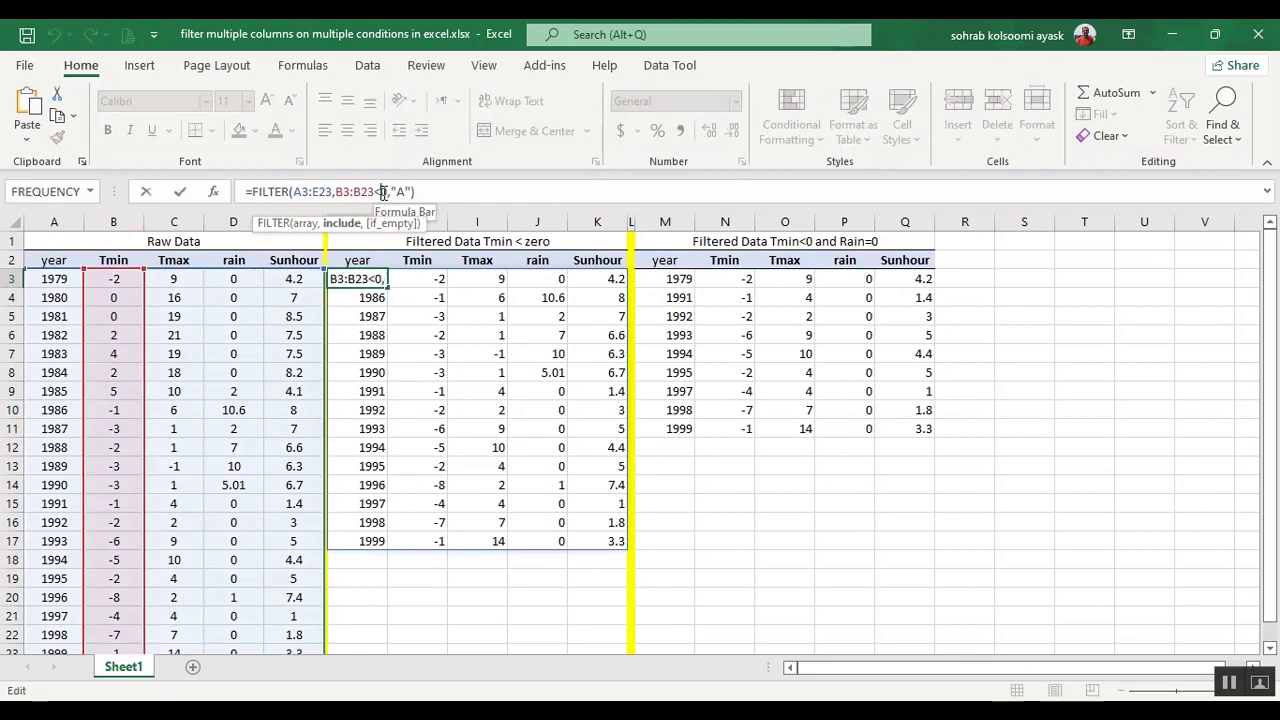
key("BackSpace")
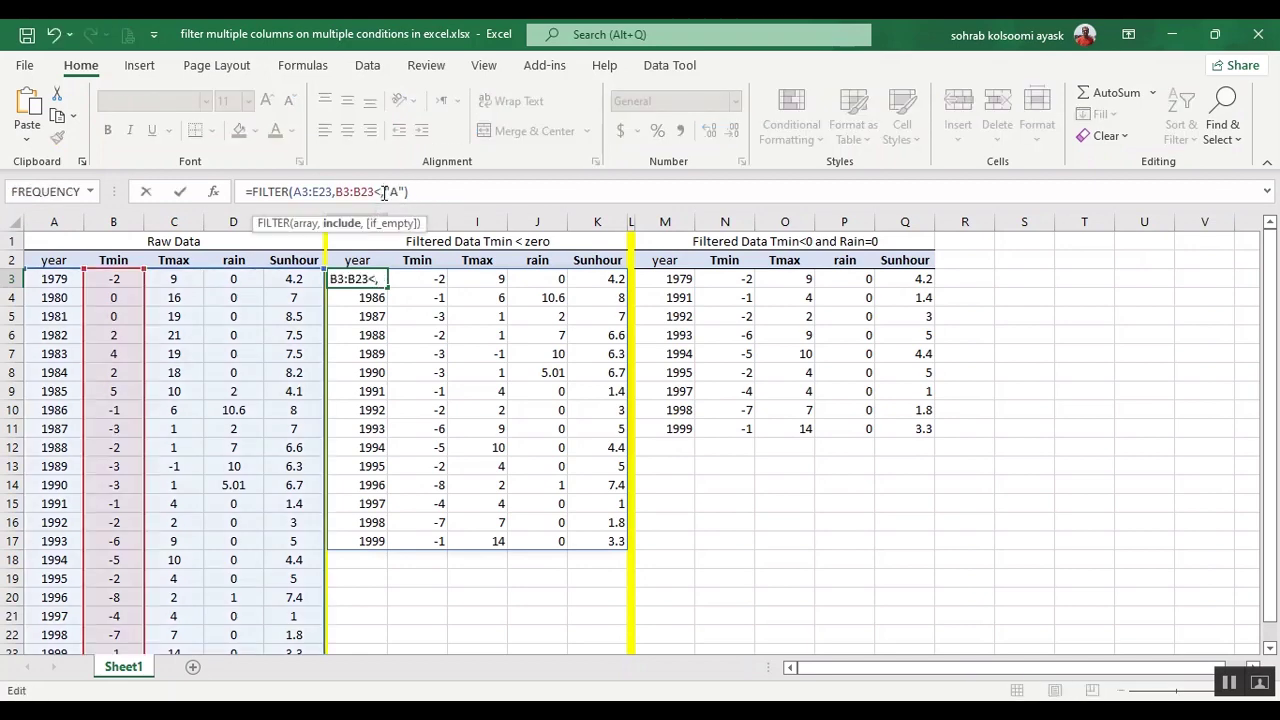
type("-10")
key("Return")
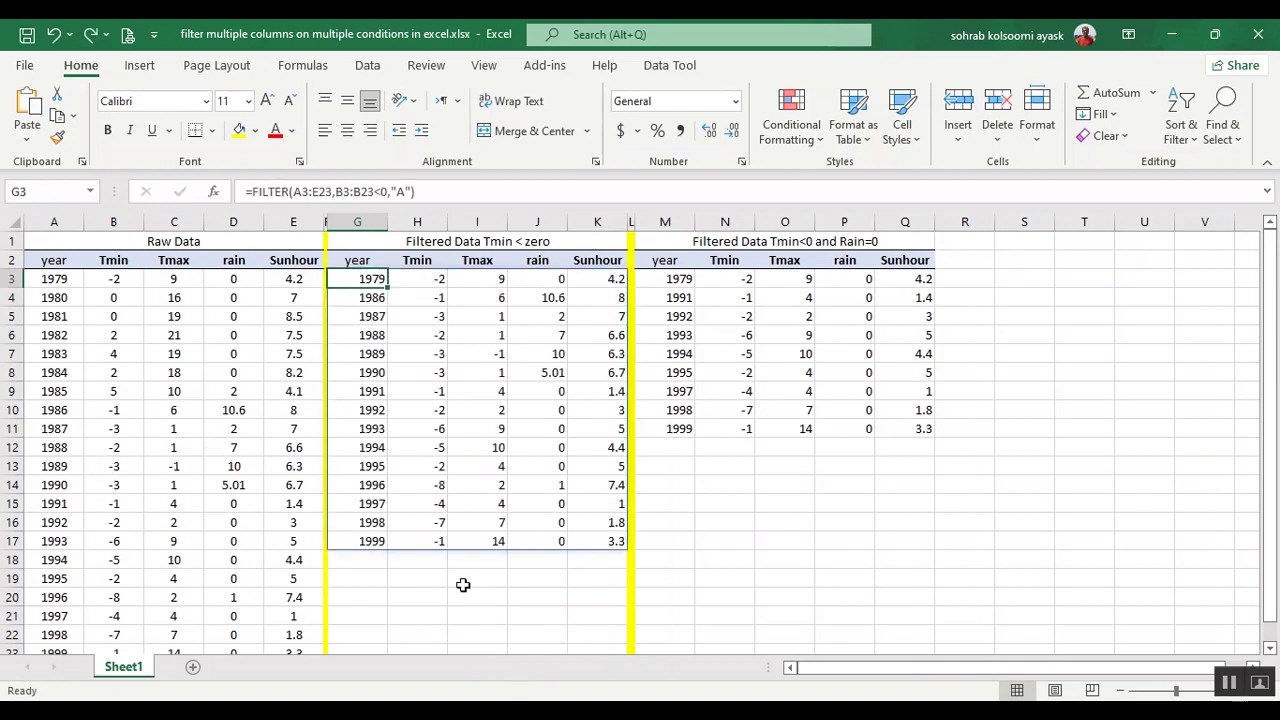
left_click(461, 584)
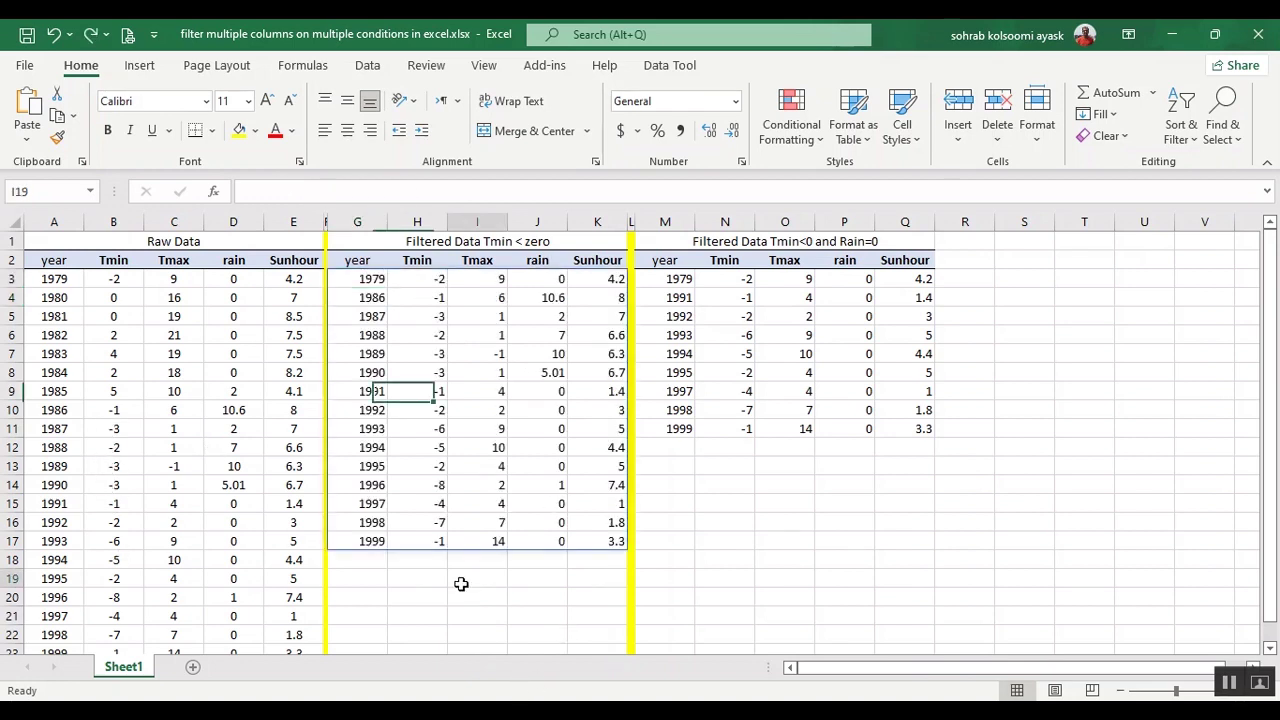